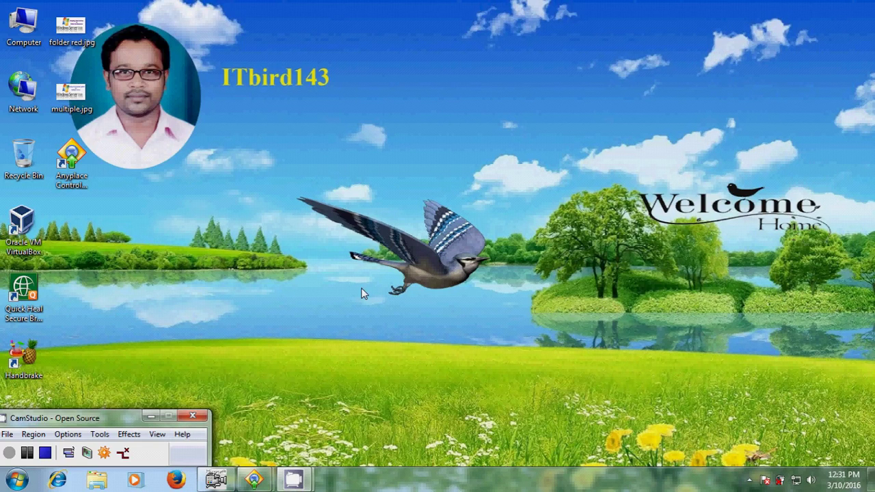
# Show the AMCAP camera view of the printer and check the remote desktop session for 192.168.0.100, minimizing it again.
pyautogui.click(229, 479)
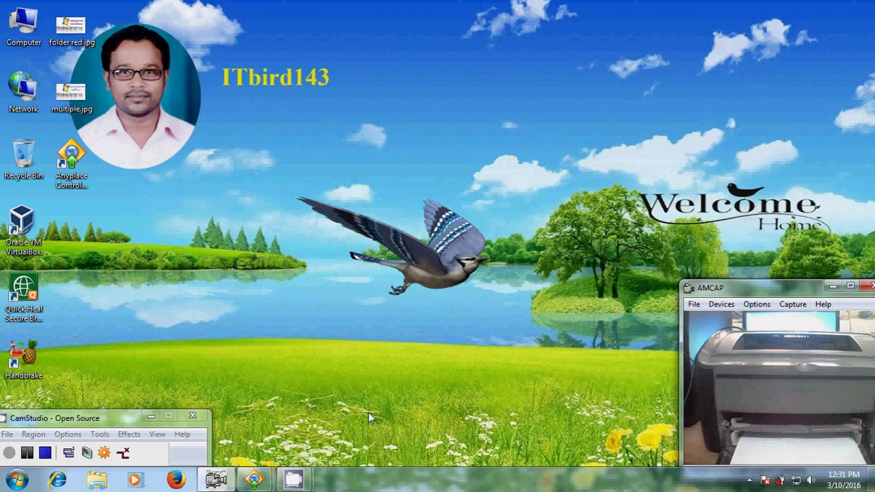
pyautogui.moveTo(262, 479)
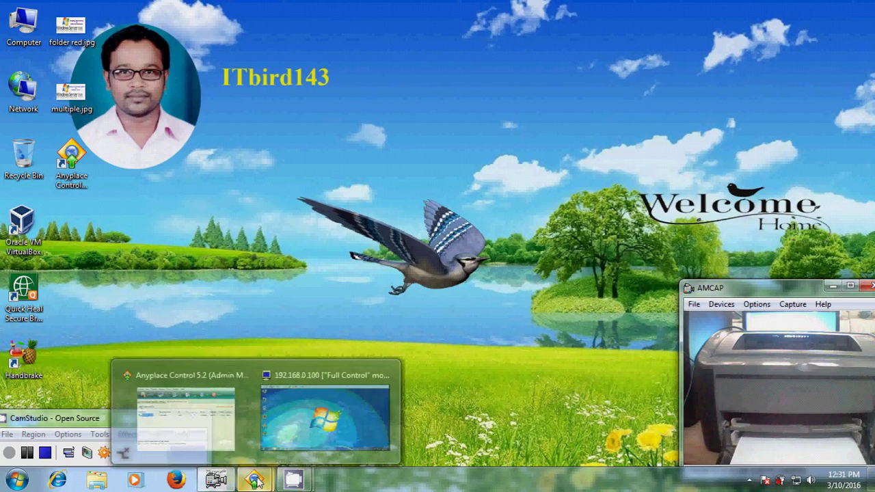
pyautogui.click(323, 410)
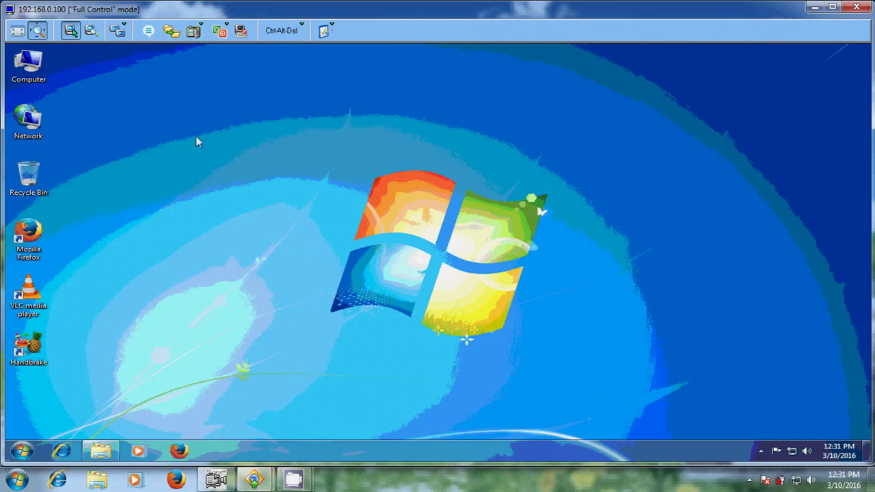
pyautogui.click(814, 8)
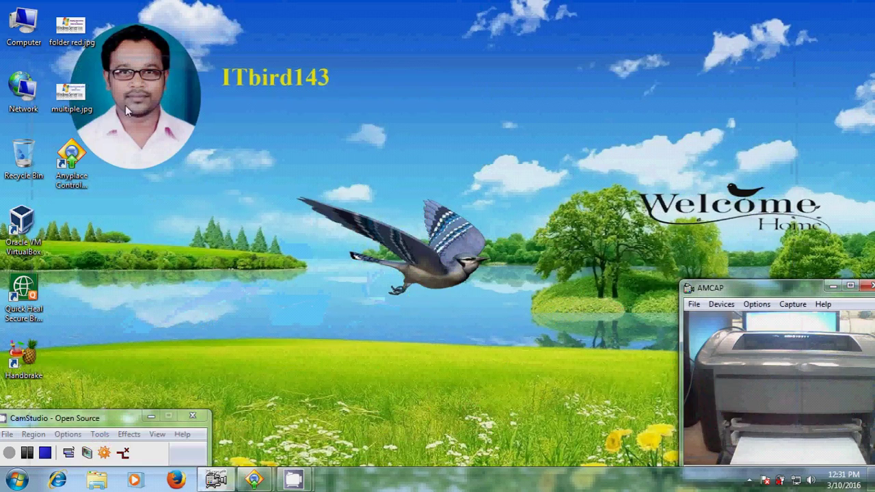
# Open Device Manager in Computer Management and start a driver update for the CanonLBP2900 under Other devices.
pyautogui.rightClick(16, 36)
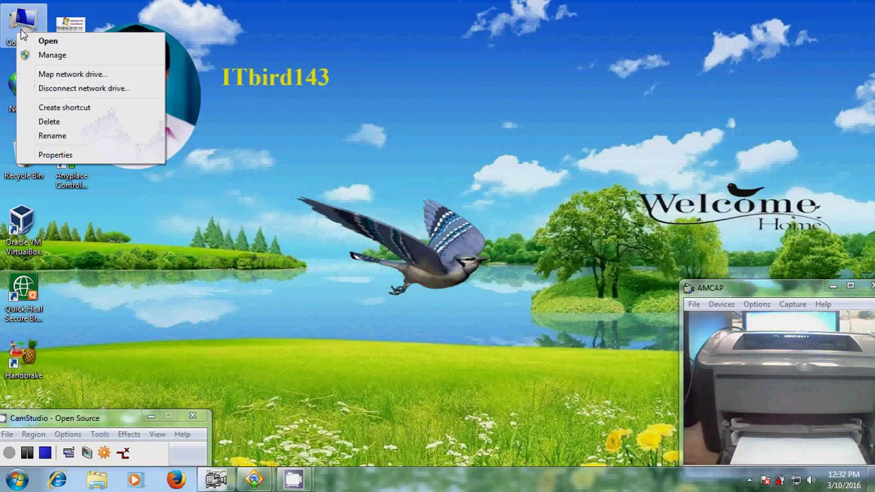
pyautogui.click(61, 56)
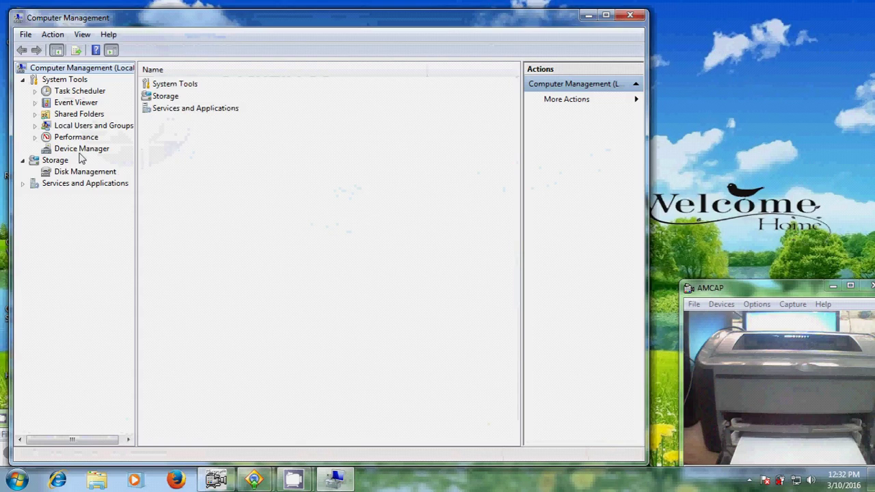
pyautogui.click(80, 150)
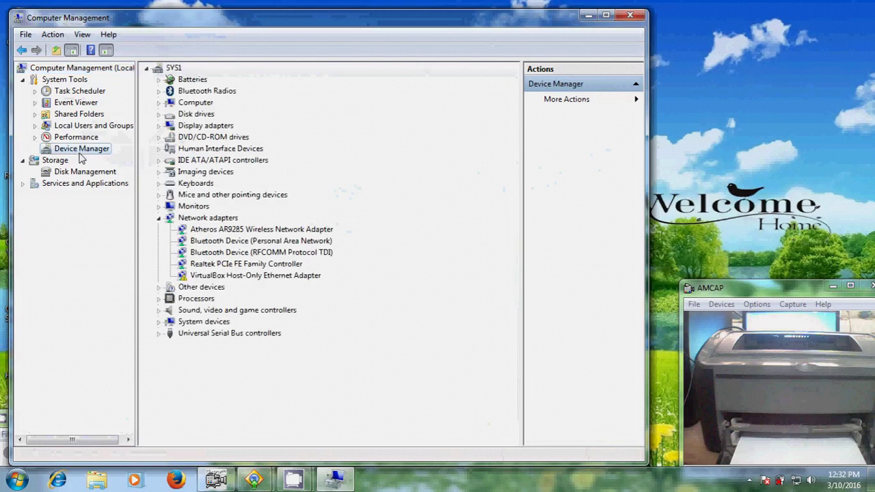
pyautogui.click(160, 288)
pyautogui.click(230, 303)
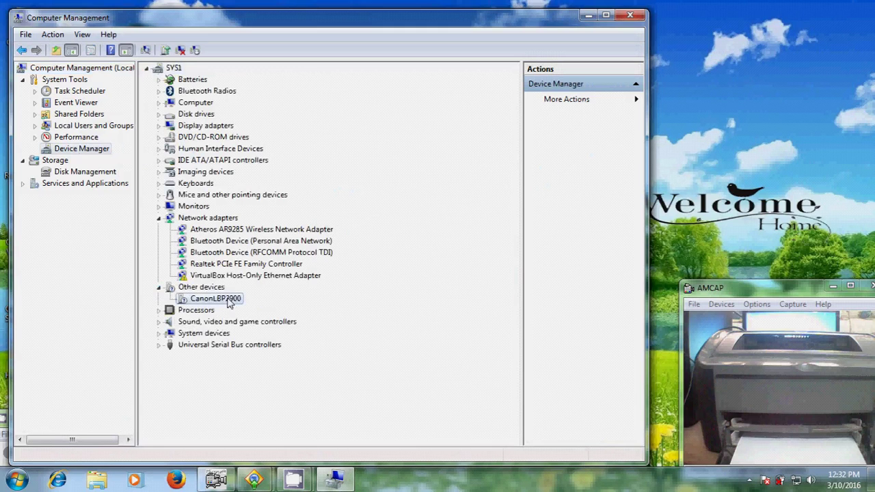
pyautogui.rightClick(230, 303)
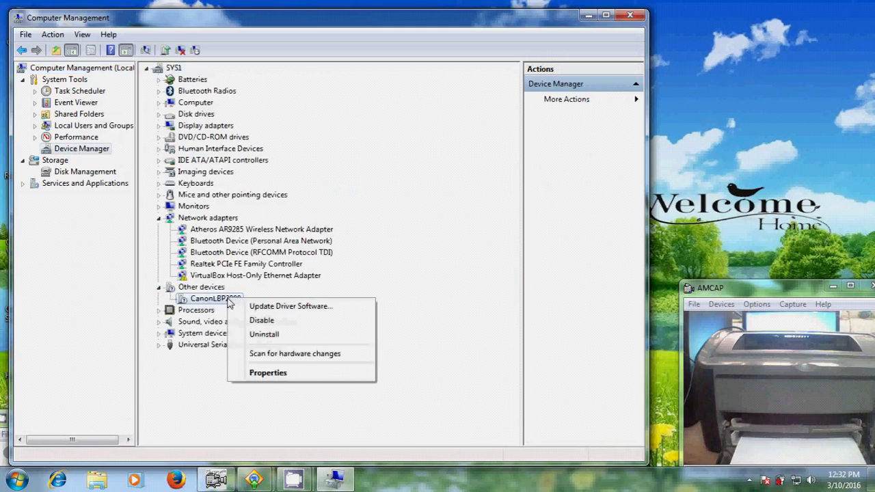
pyautogui.click(320, 309)
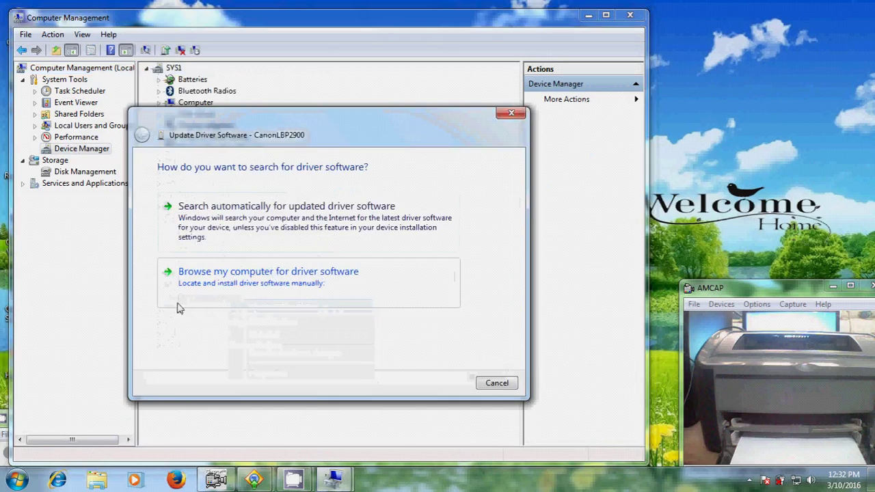
# Install the printer driver manually from the folder D:\LBP2900_R150_V330_W32_uk_EN_2 and close the update wizard.
pyautogui.click(317, 274)
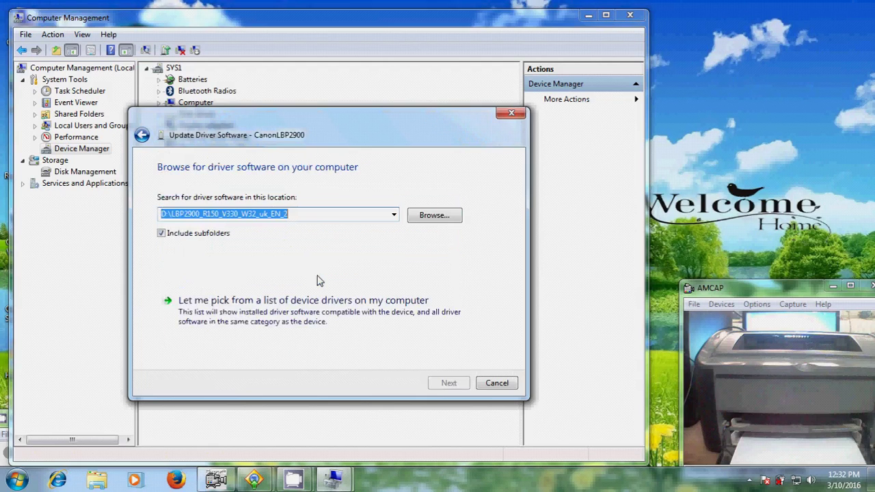
pyautogui.click(449, 217)
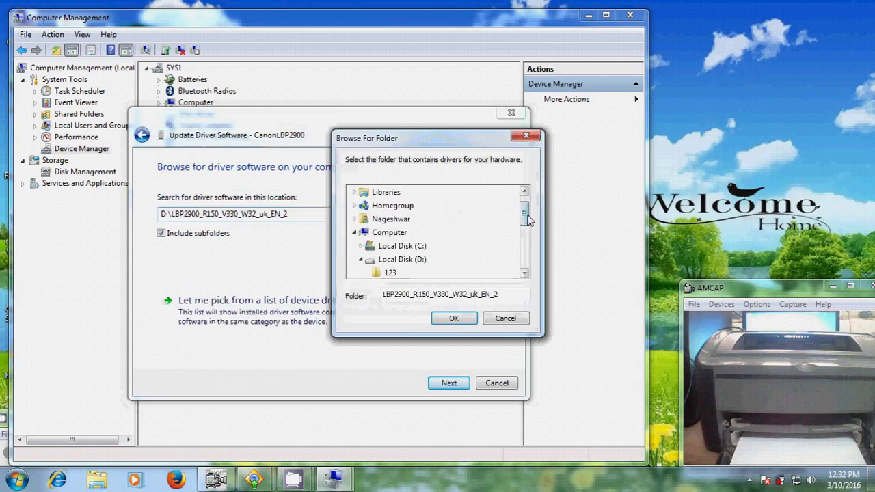
pyautogui.moveTo(529, 217); pyautogui.dragTo(532, 236)
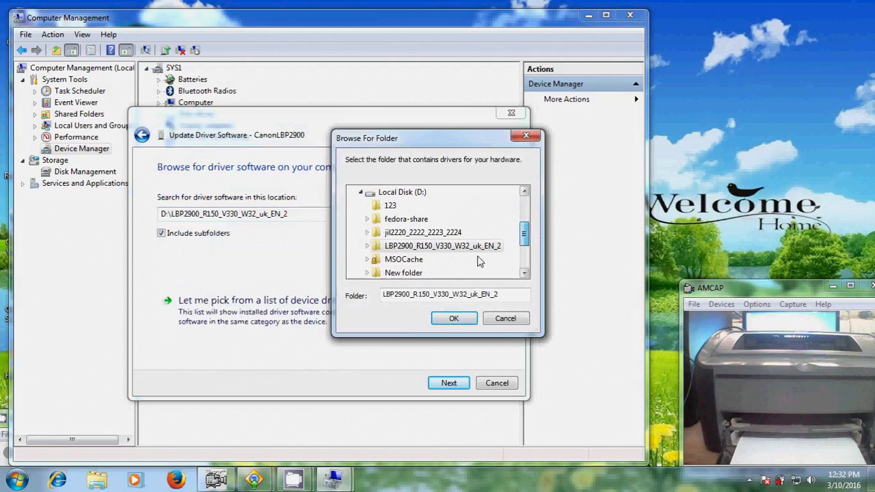
pyautogui.doubleClick(451, 249)
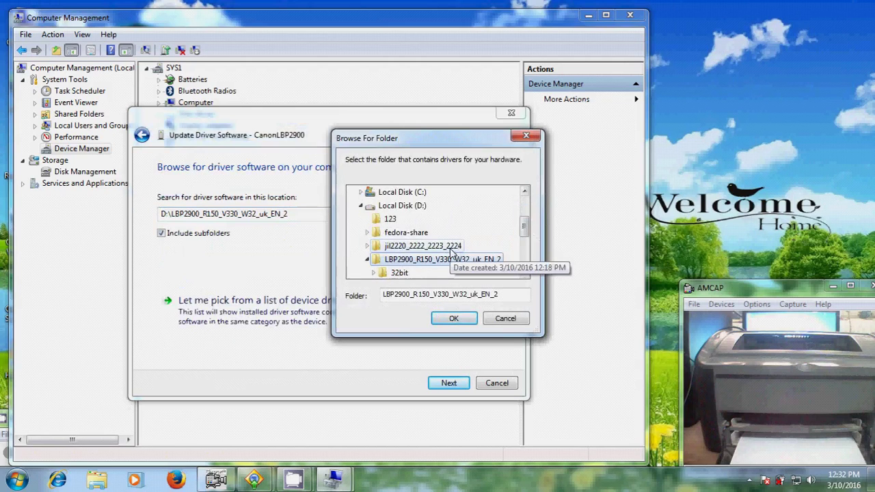
pyautogui.click(454, 318)
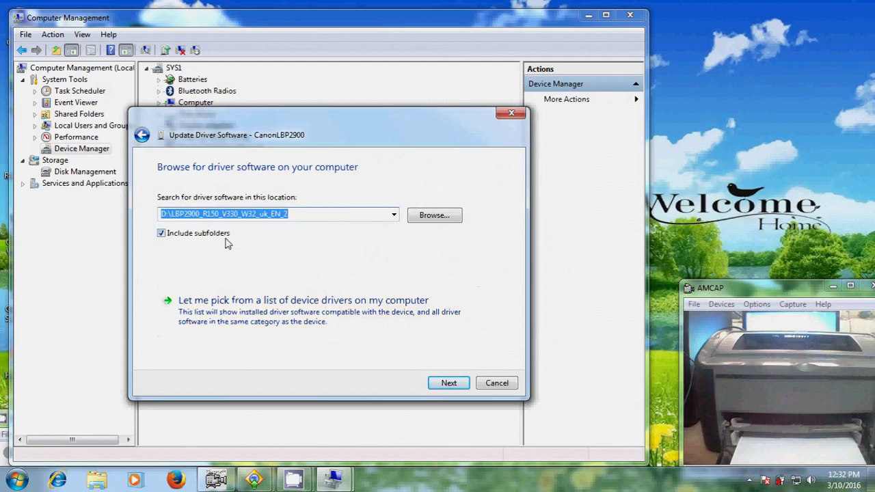
pyautogui.click(448, 383)
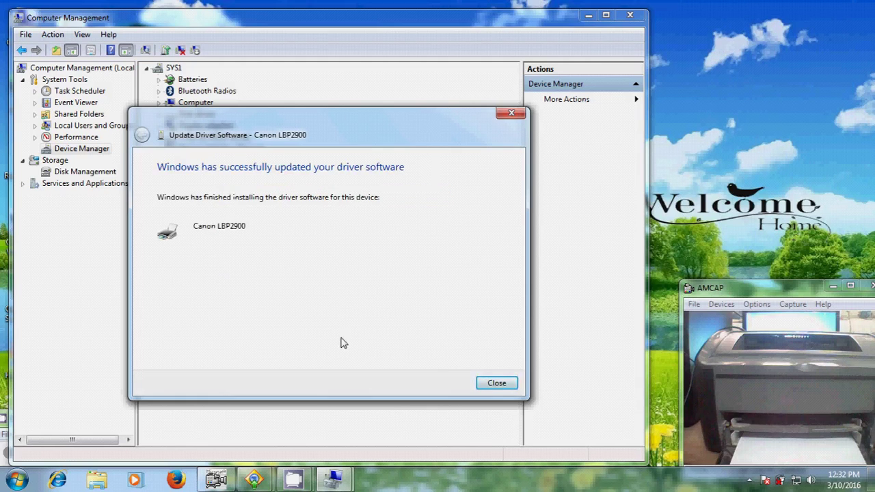
pyautogui.click(499, 384)
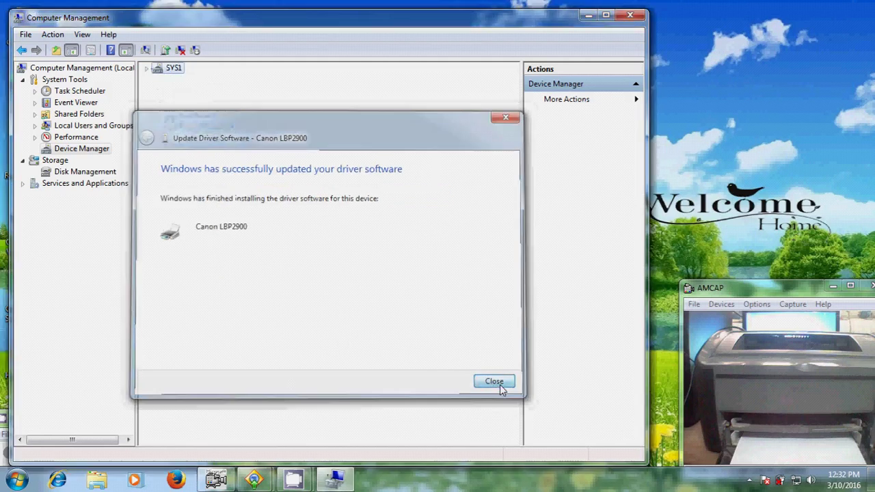
# Close Computer Management and refresh the desktop.
pyautogui.click(630, 15)
pyautogui.rightClick(410, 82)
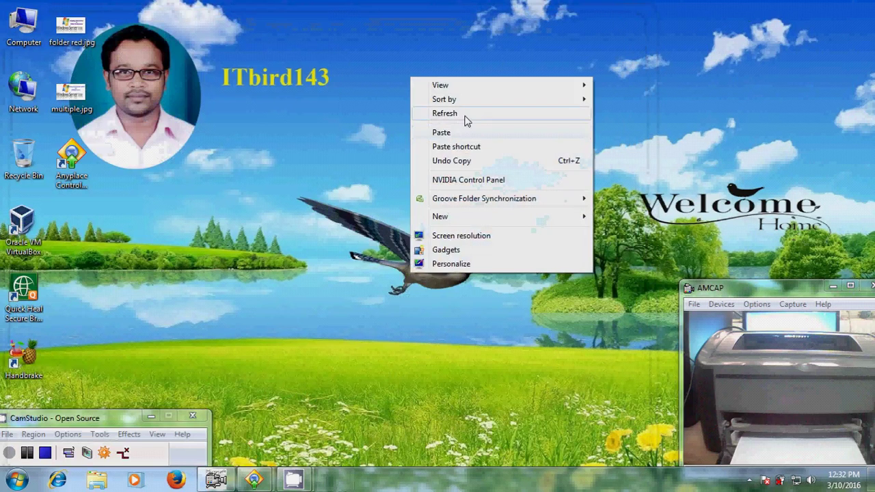
pyautogui.click(462, 119)
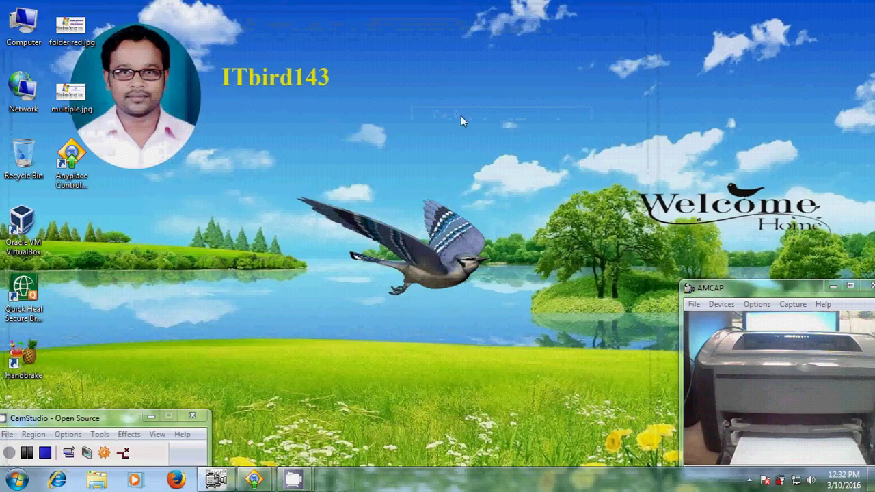
# Open Devices and Printers and bring up the sharing settings in the Canon LBP2900's printer properties.
pyautogui.click(17, 480)
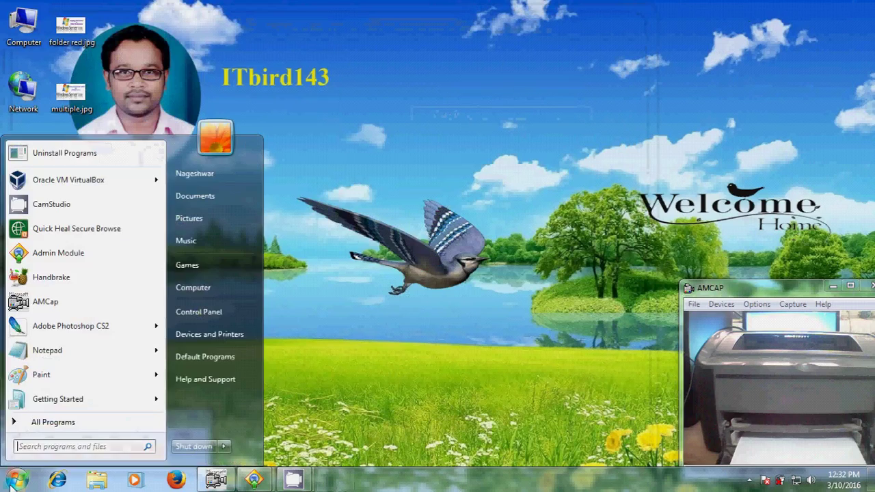
pyautogui.click(242, 334)
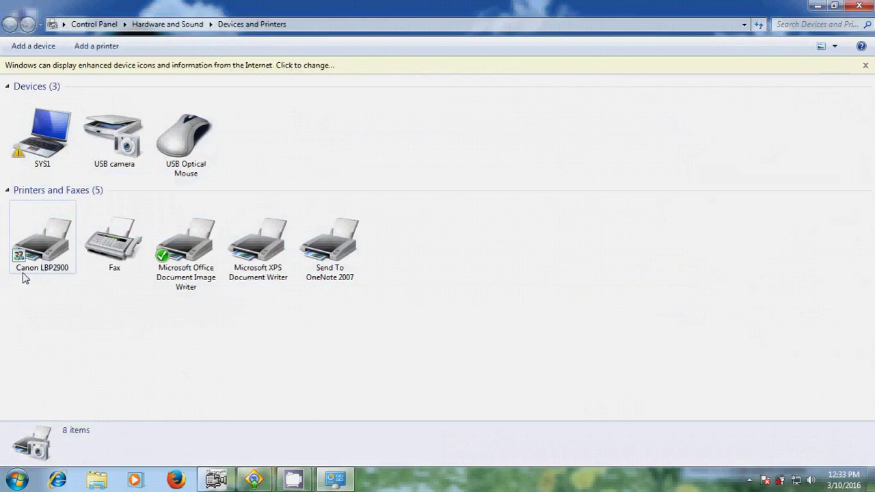
pyautogui.click(49, 240)
pyautogui.rightClick(49, 241)
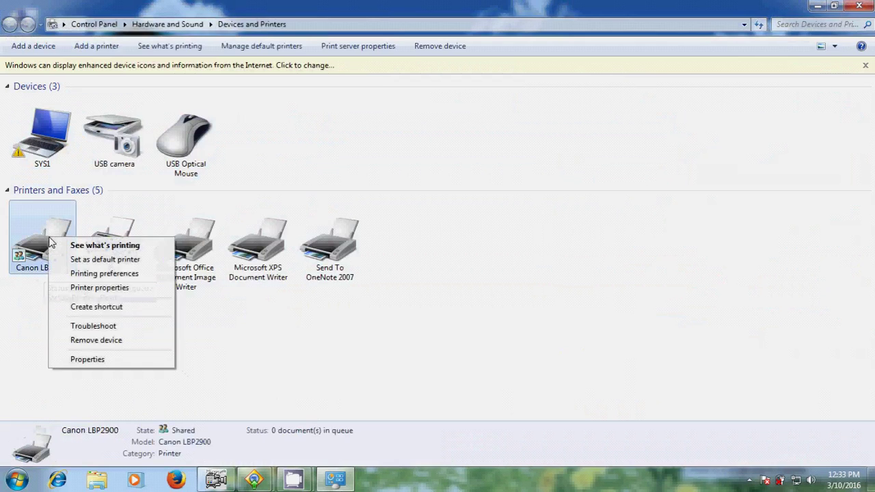
pyautogui.click(139, 290)
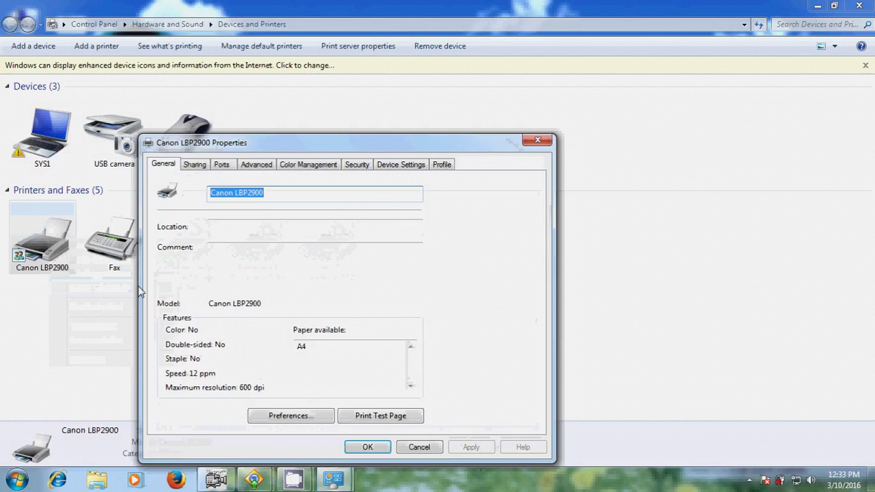
pyautogui.click(197, 167)
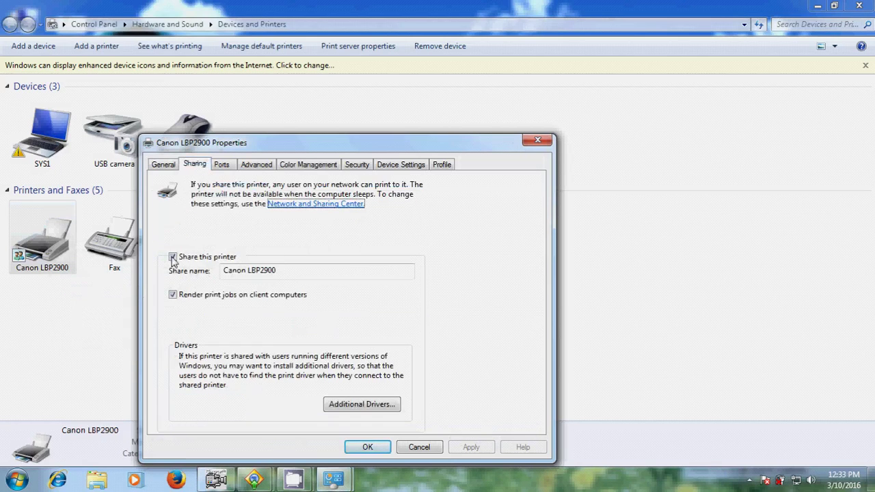
# Share the Canon LBP2900 under the share name canon and apply the setting.
pyautogui.click(173, 257)
pyautogui.click(173, 258)
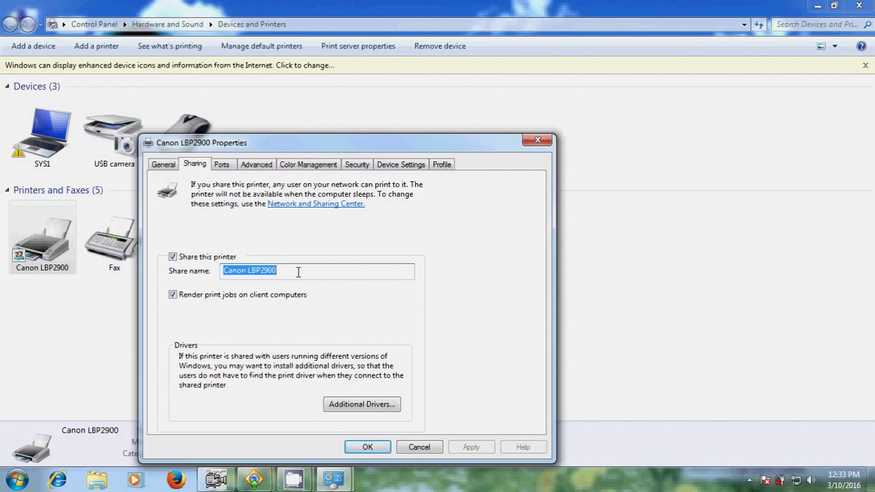
pyautogui.write('canon')
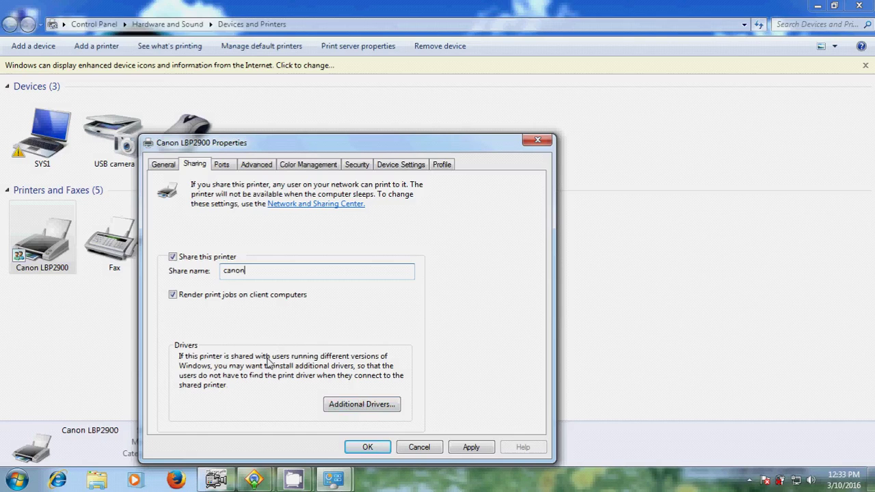
pyautogui.click(473, 447)
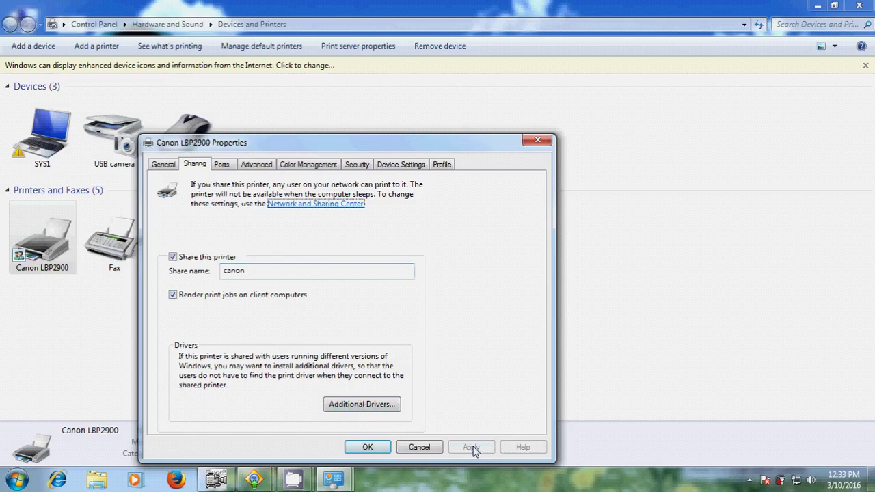
pyautogui.click(367, 448)
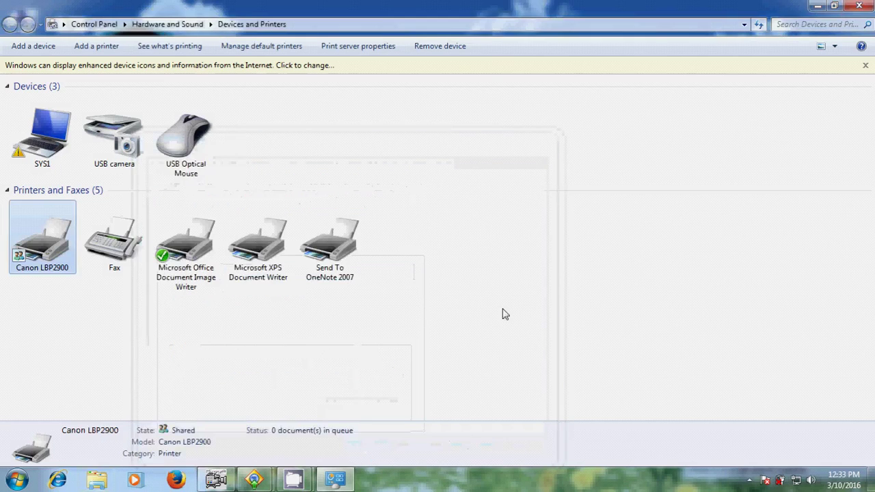
# Minimize the local Devices and Printers window, switch to the 192.168.0.100 remote session and open Devices and Printers there.
pyautogui.click(819, 6)
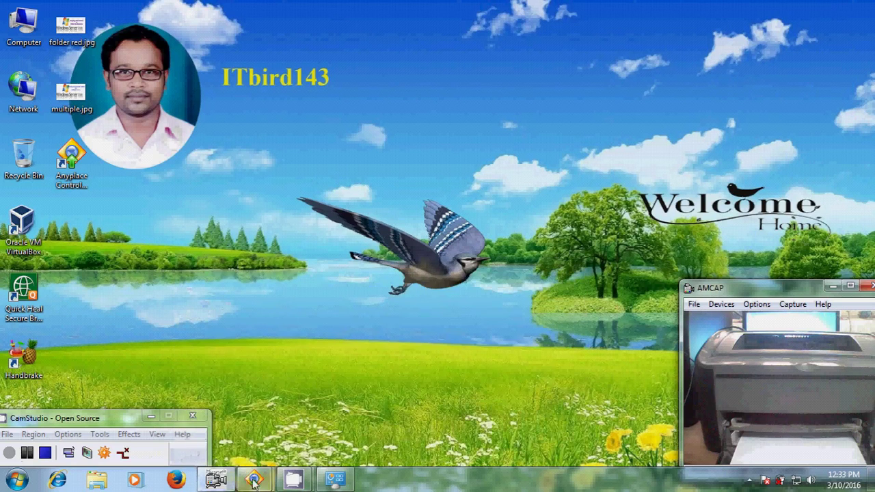
pyautogui.moveTo(251, 483)
pyautogui.click(337, 409)
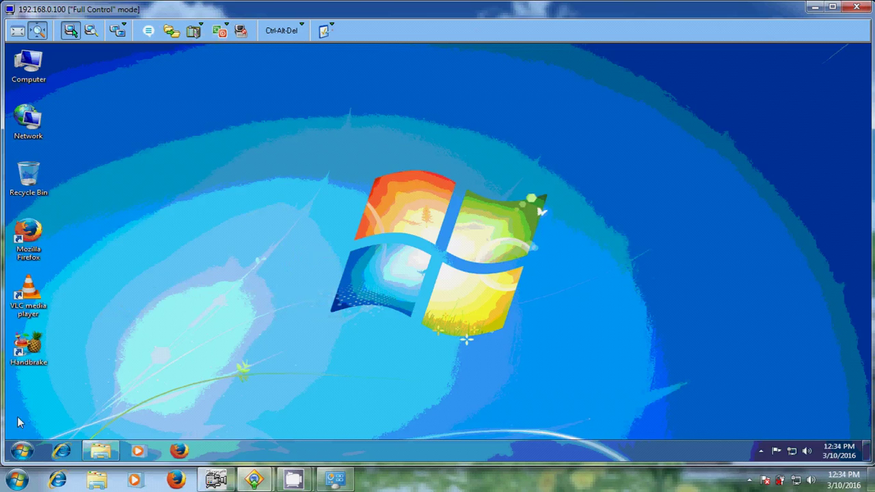
pyautogui.click(22, 455)
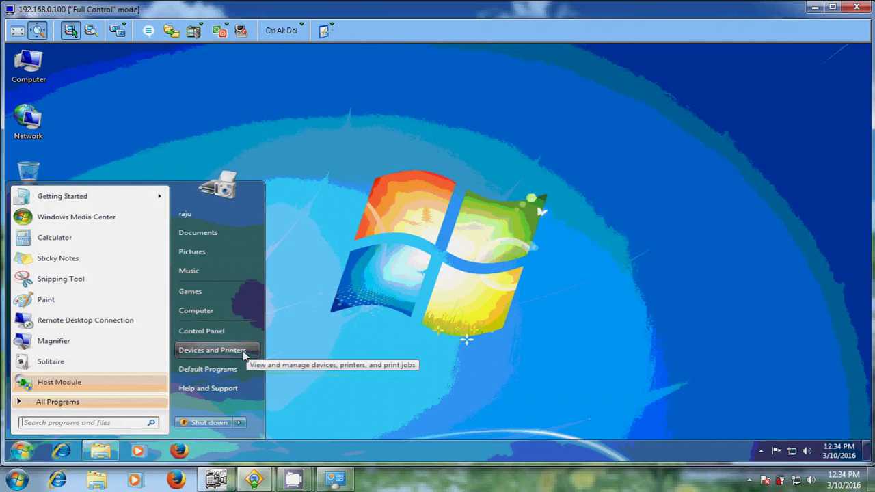
pyautogui.click(212, 350)
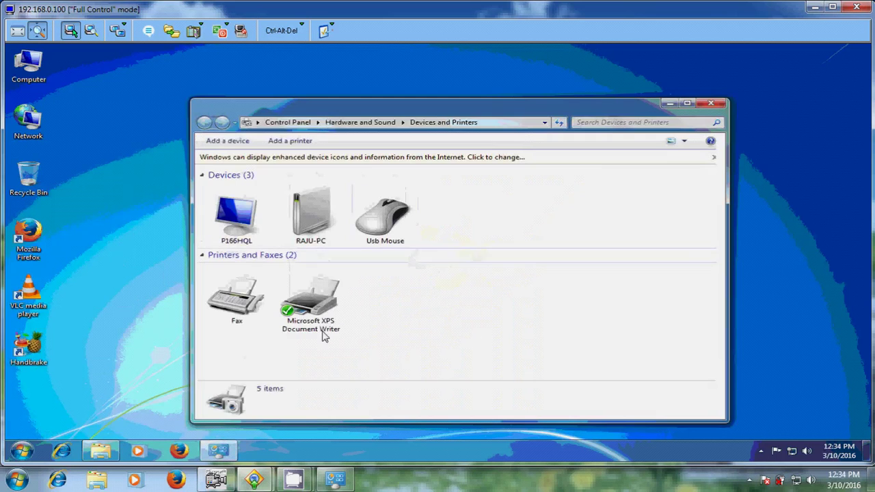
# Start adding a printer on the remote PC and search for a network, wireless or Bluetooth printer.
pyautogui.click(292, 145)
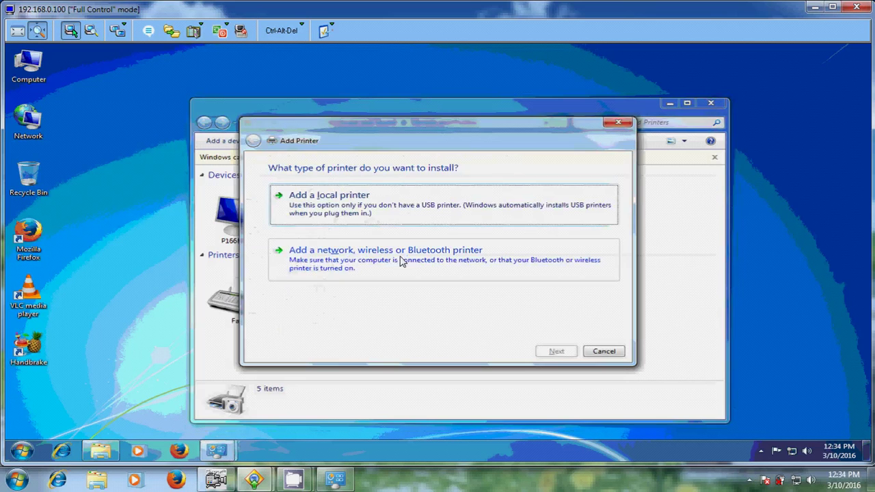
pyautogui.click(337, 259)
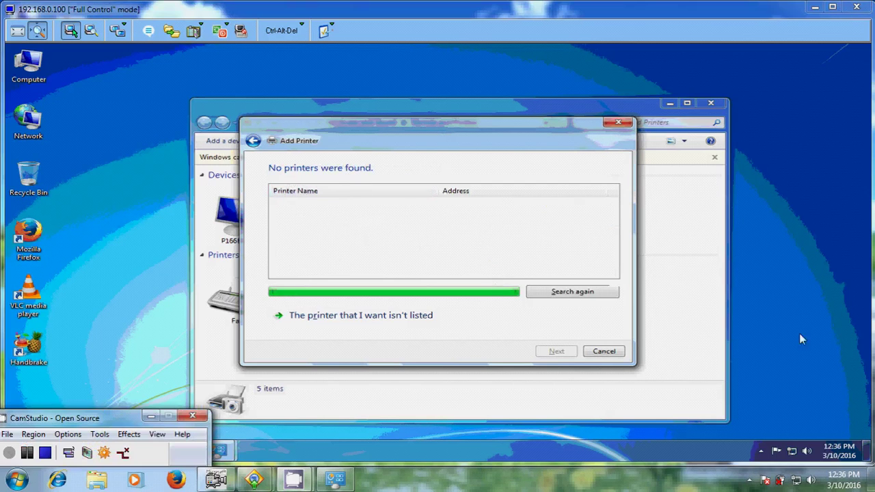
# Open the advanced sharing settings from the Network and Sharing Center on the remote PC.
pyautogui.click(793, 453)
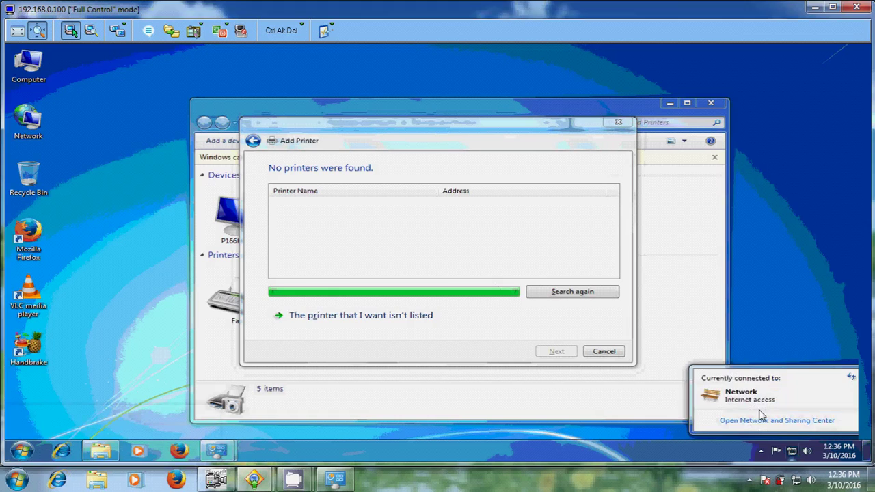
pyautogui.click(793, 420)
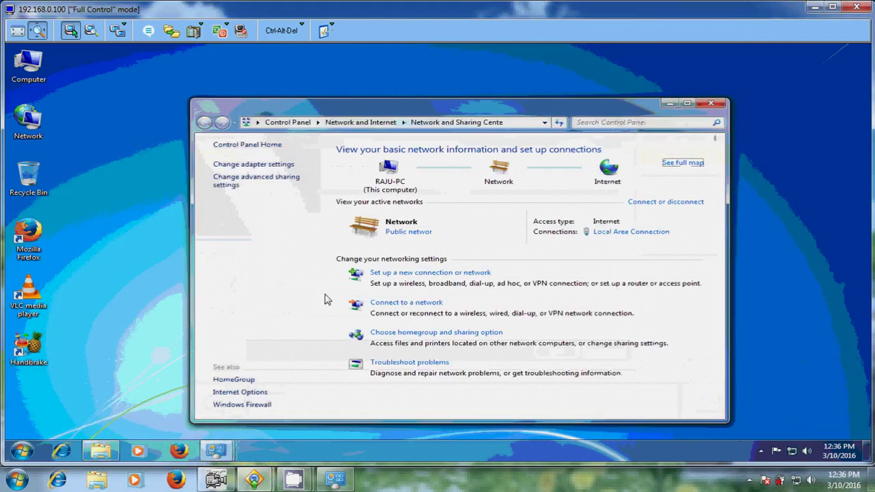
pyautogui.click(227, 186)
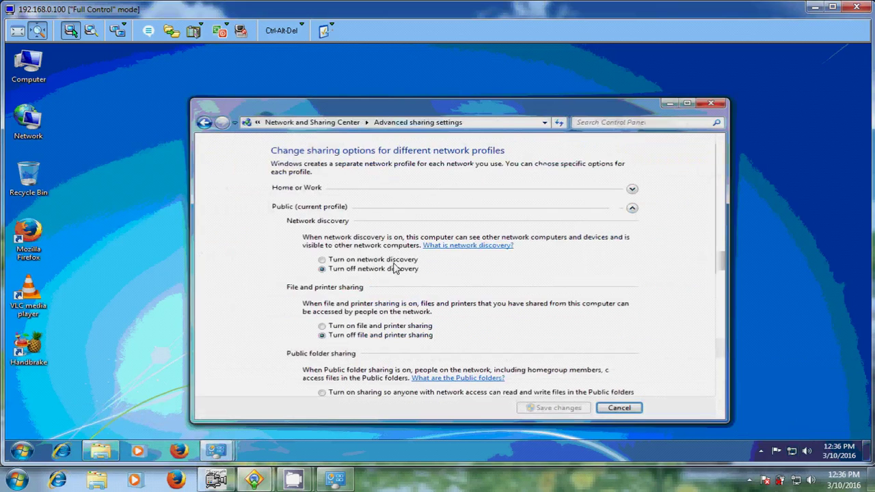
# Turn on network discovery, file and printer sharing, and Public folder sharing for the remote PC's Public profile, save, and close the window.
pyautogui.click(371, 260)
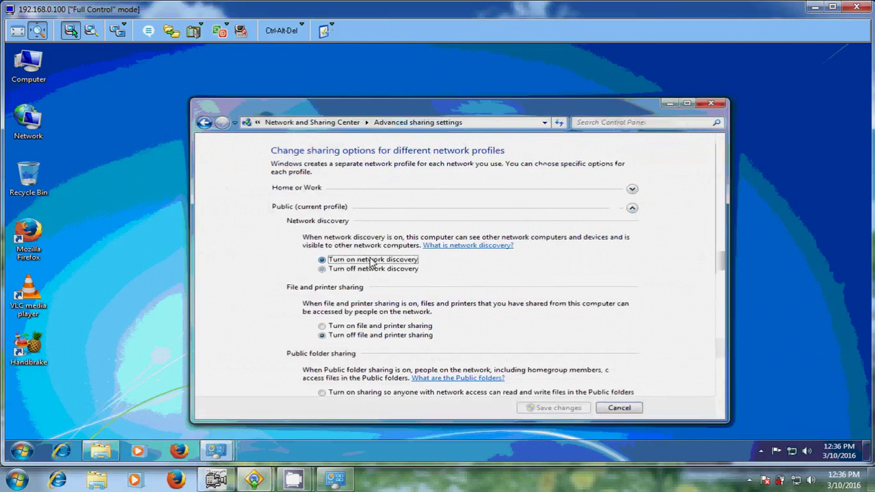
pyautogui.click(375, 326)
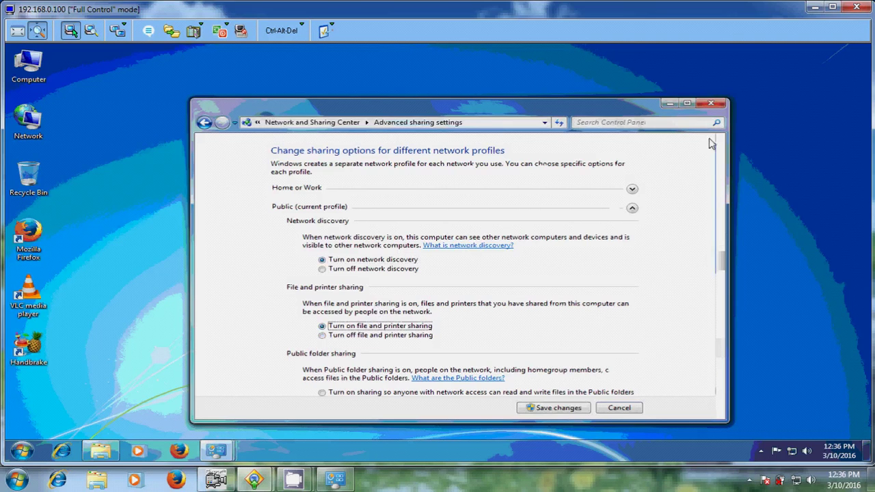
pyautogui.click(687, 104)
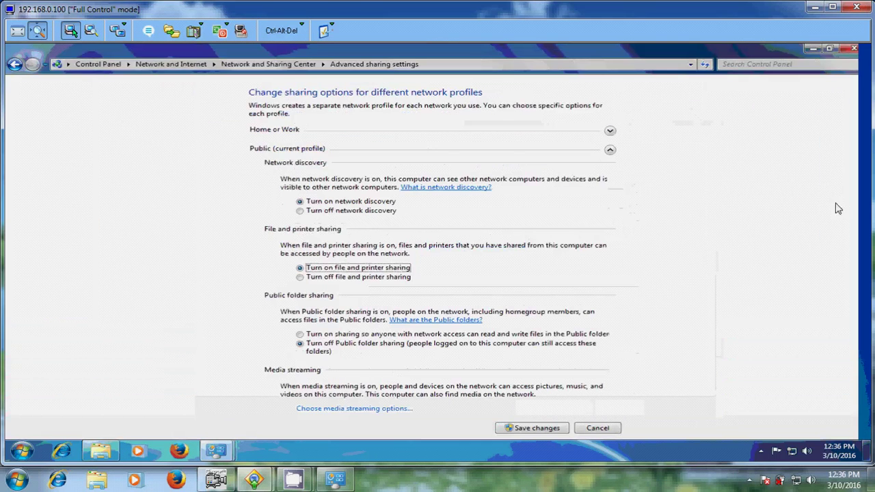
pyautogui.click(354, 340)
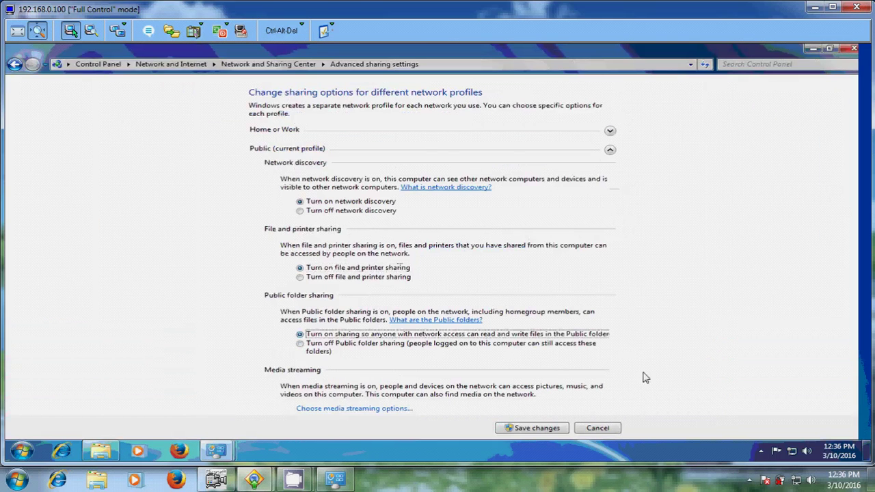
pyautogui.click(547, 430)
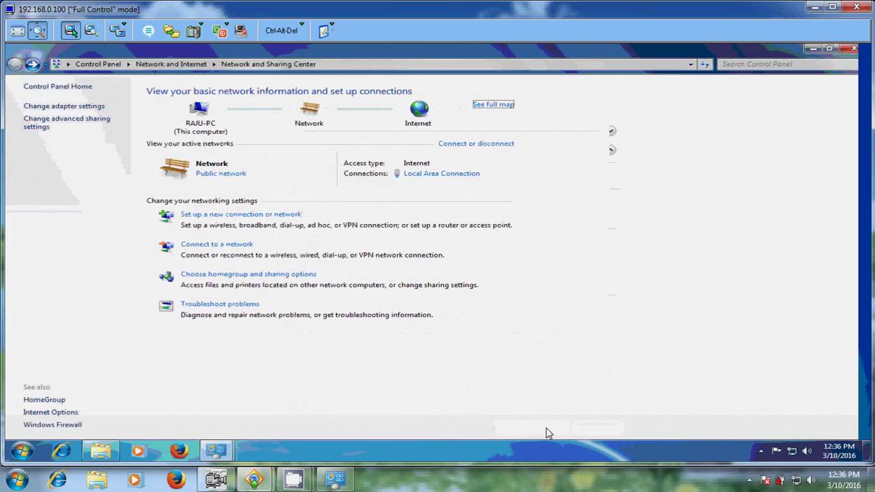
pyautogui.click(851, 50)
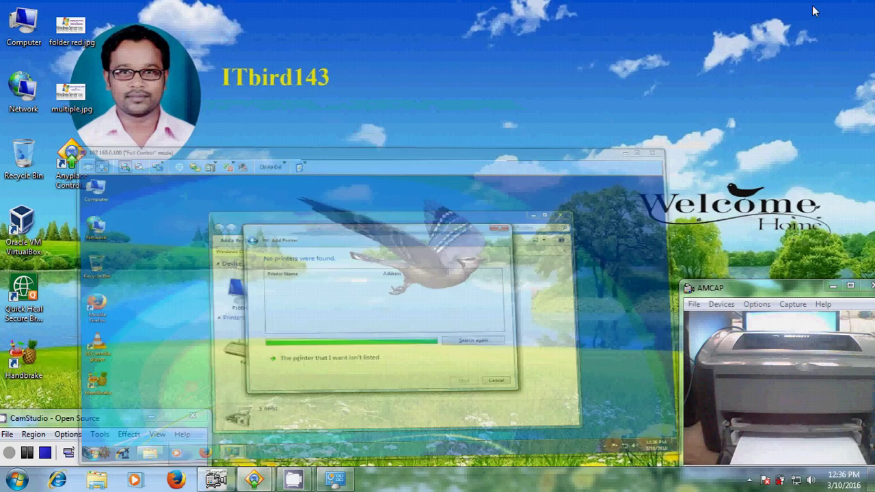
# Minimize the 192.168.0.100 remote session and open the local PC's advanced sharing settings.
pyautogui.click(815, 7)
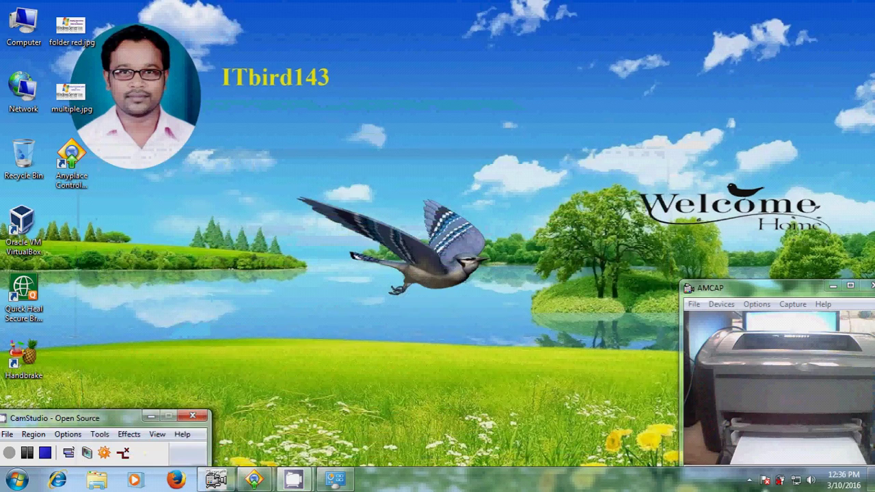
pyautogui.click(796, 481)
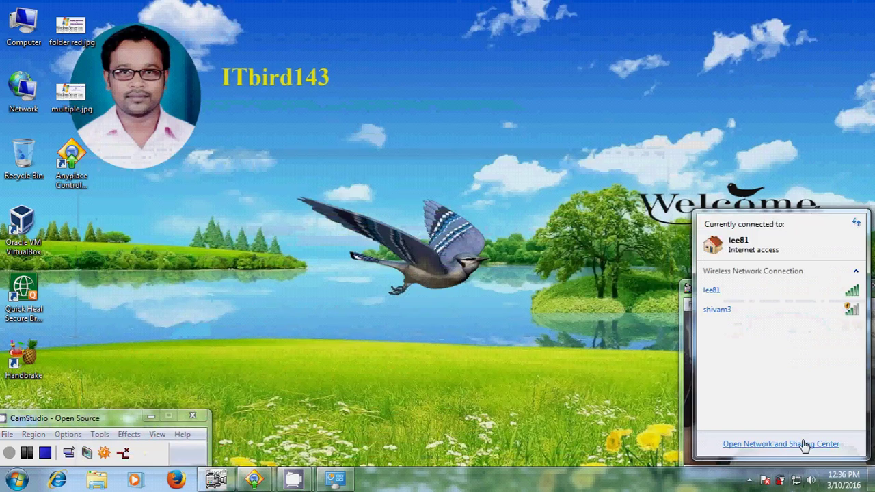
pyautogui.click(805, 445)
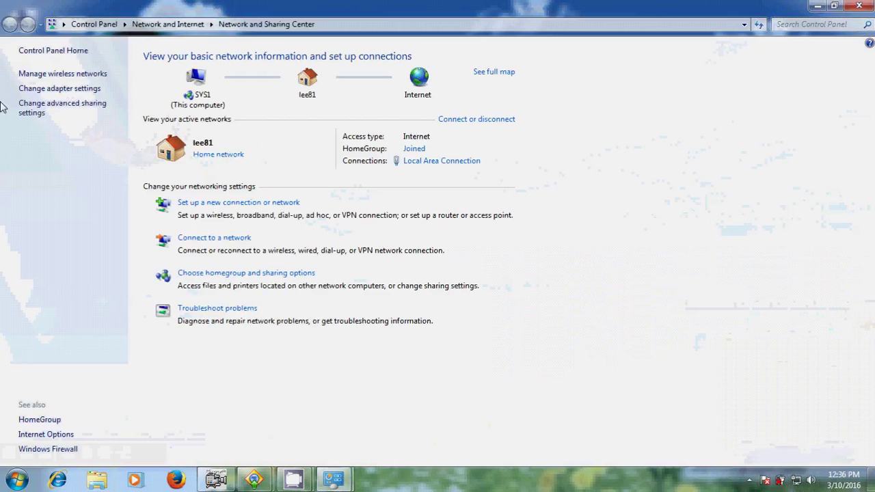
pyautogui.click(31, 113)
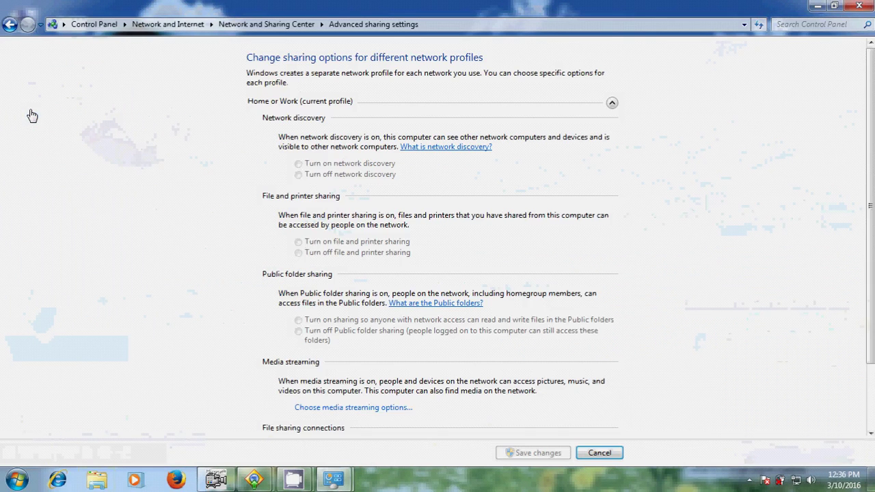
# Choose to turn on network discovery for the local Home or Work profile, save the sharing settings and close the window.
pyautogui.click(369, 165)
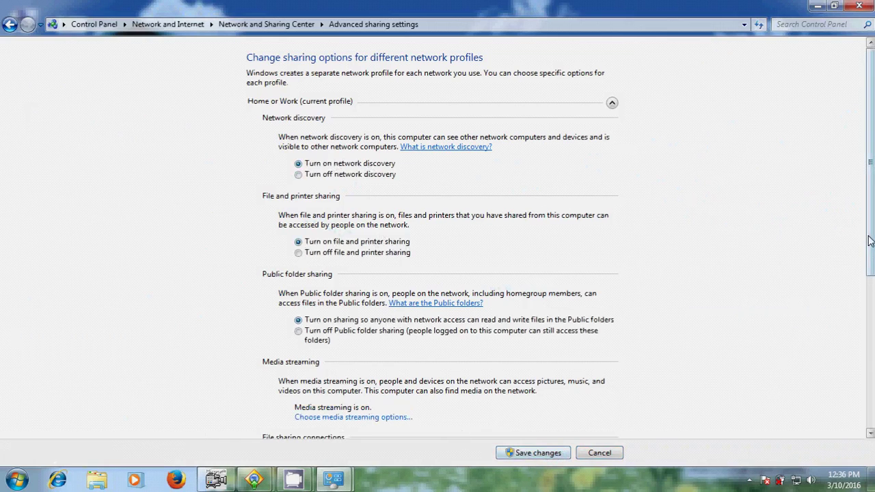
pyautogui.moveTo(870, 241); pyautogui.dragTo(870, 352)
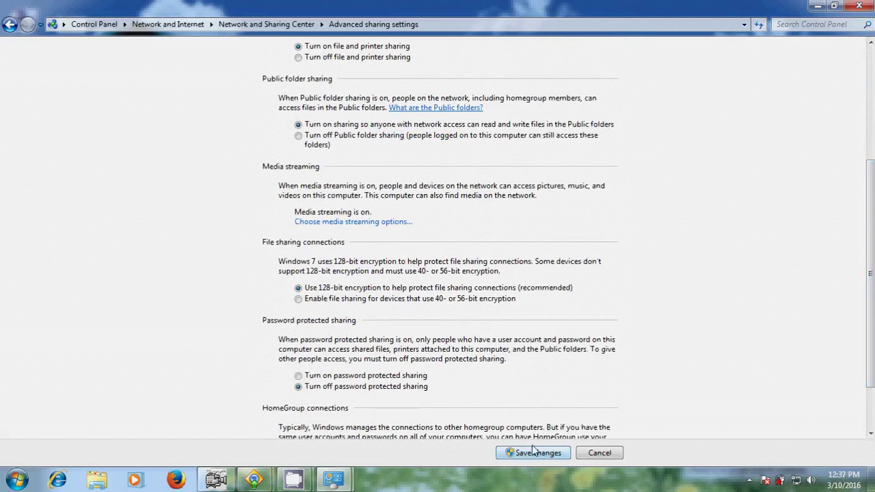
pyautogui.click(554, 454)
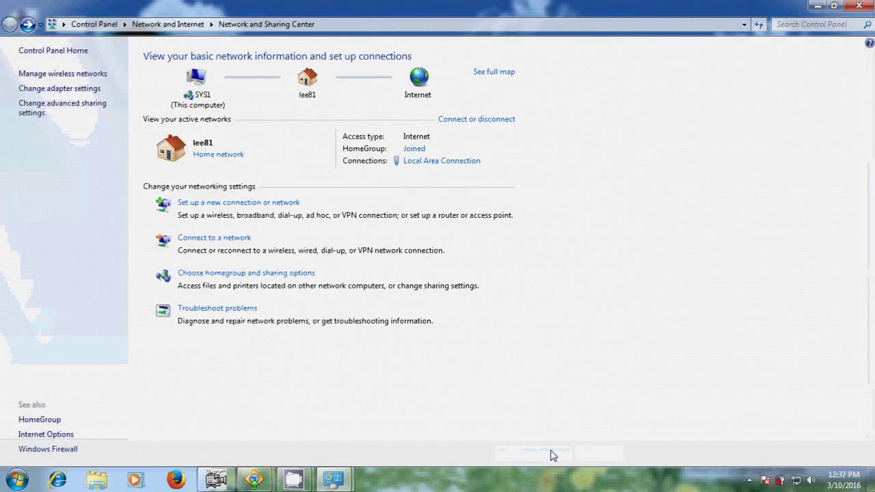
pyautogui.click(866, 6)
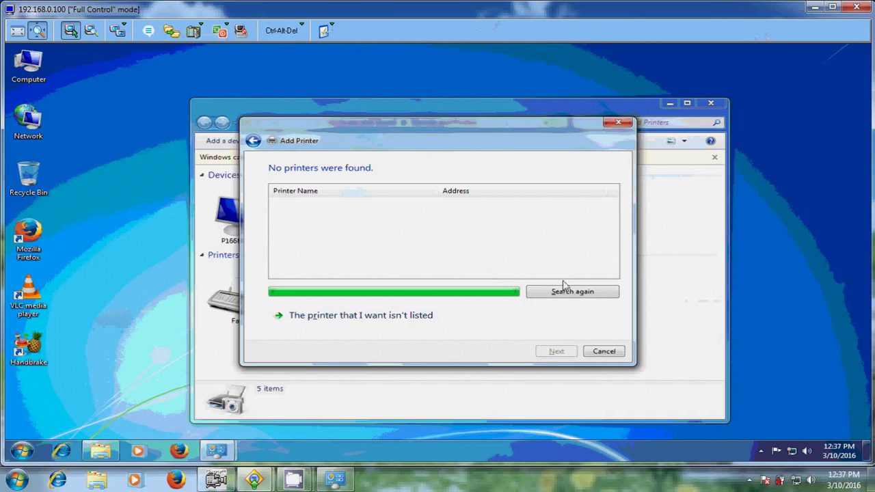
# Repeat the printer search in the remote PC's Add Printer wizard and select canon on SYS1.
pyautogui.click(599, 296)
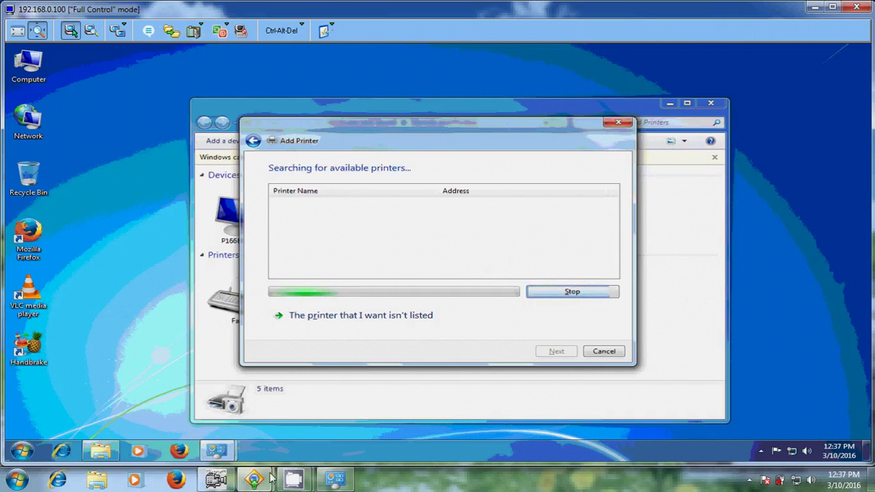
pyautogui.moveTo(293, 478)
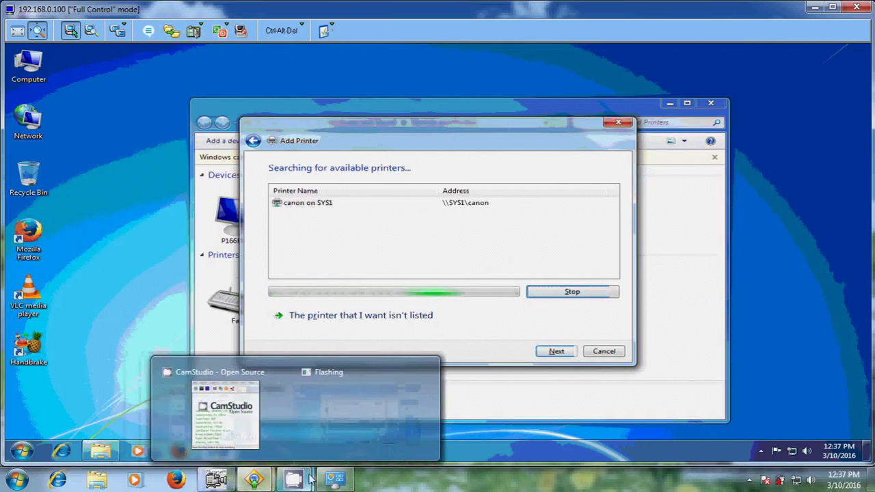
pyautogui.click(309, 204)
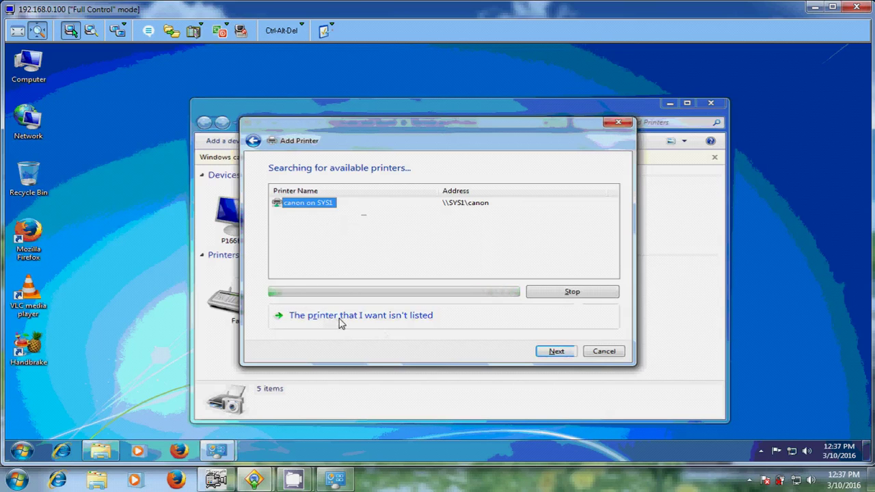
# Look at the options for an unlisted printer, return to the search results, and add canon on SYS1 with its driver installed.
pyautogui.click(425, 316)
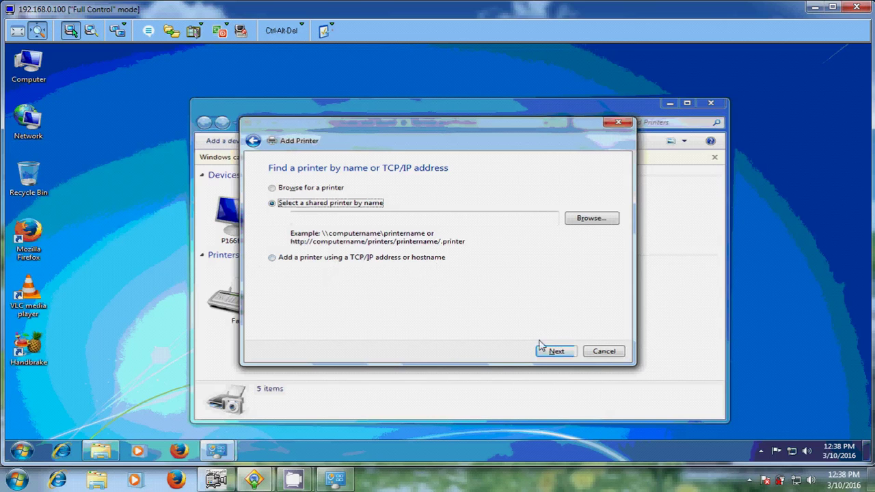
pyautogui.click(253, 140)
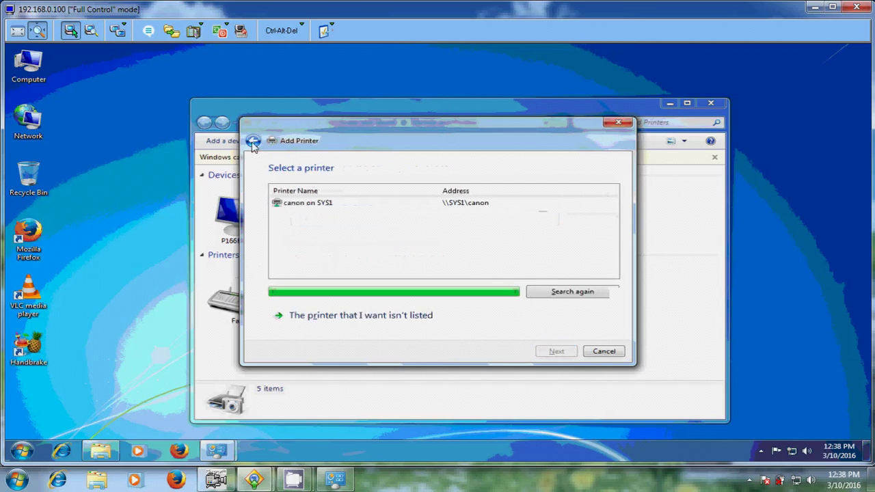
pyautogui.click(307, 204)
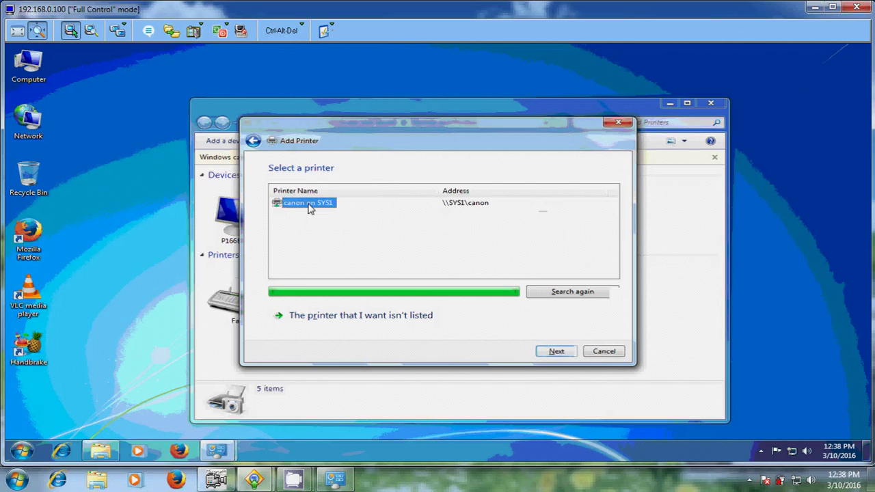
pyautogui.click(555, 352)
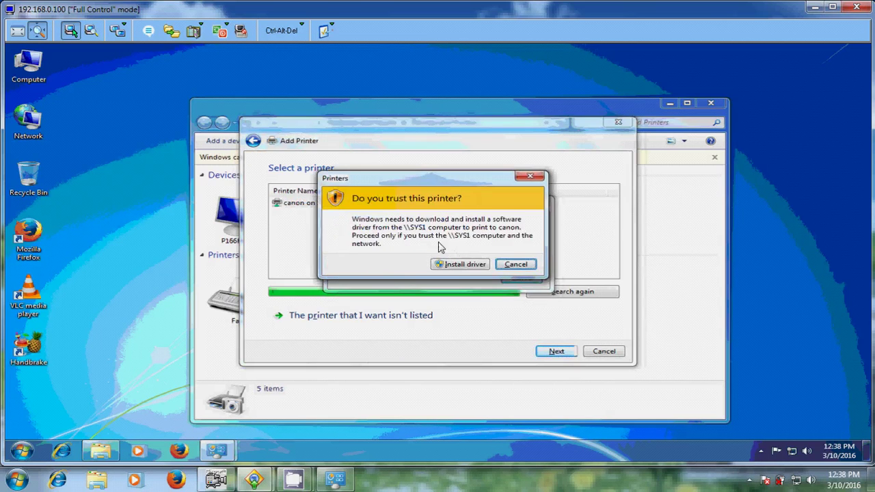
pyautogui.click(469, 267)
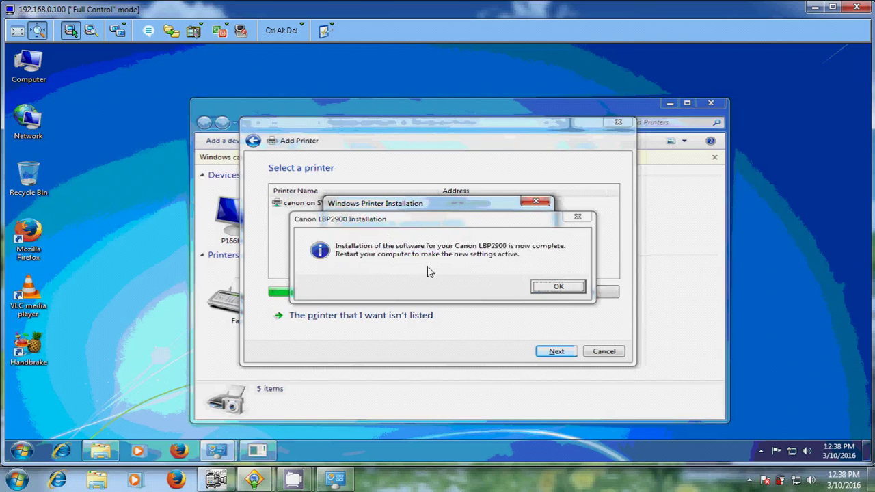
pyautogui.click(558, 287)
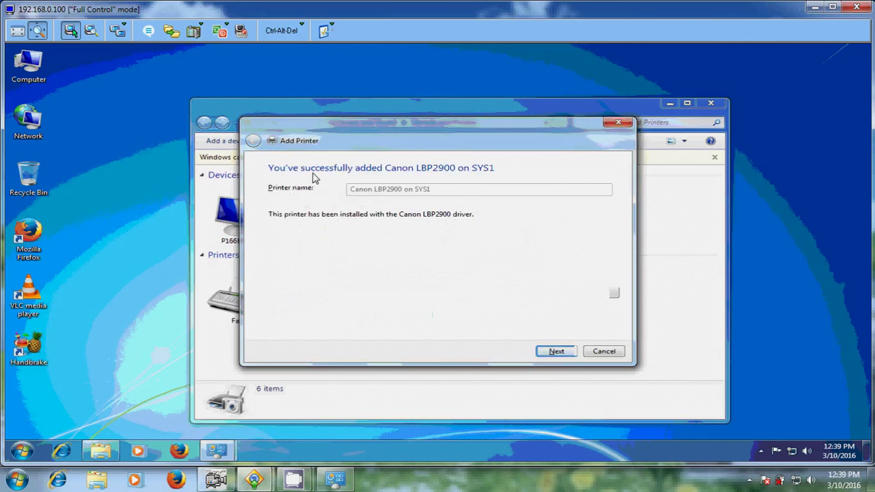
# Print a test page on the Canon LBP2900 on SYS1 and finish the Add Printer wizard.
pyautogui.click(556, 351)
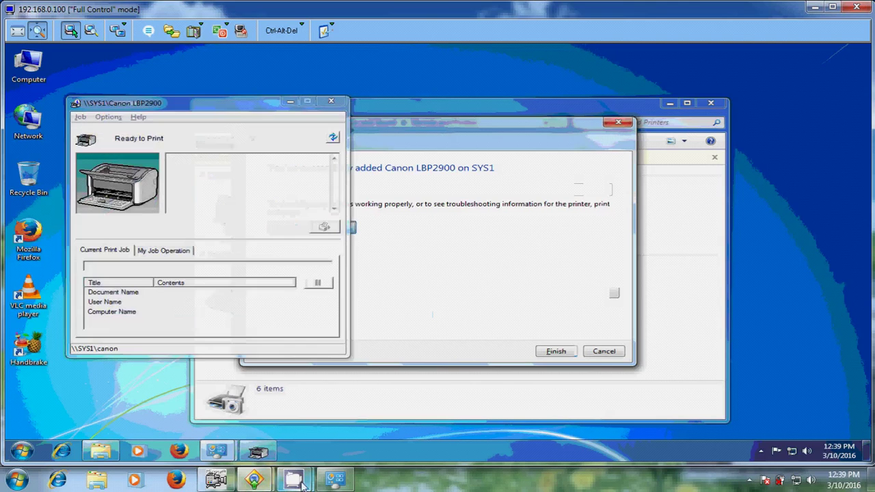
pyautogui.click(216, 479)
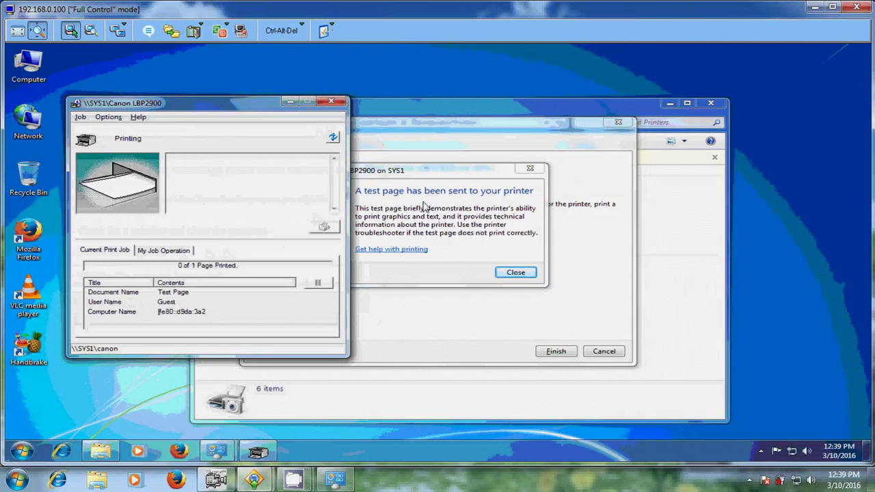
pyautogui.click(521, 272)
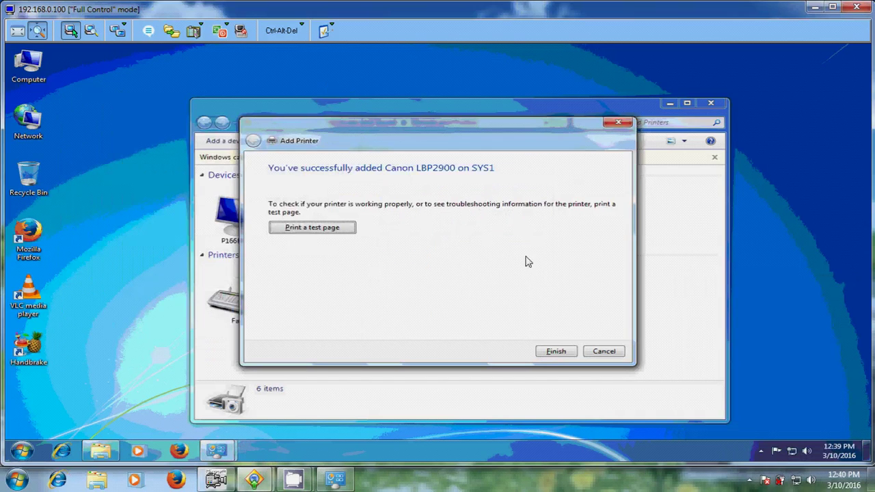
pyautogui.click(556, 351)
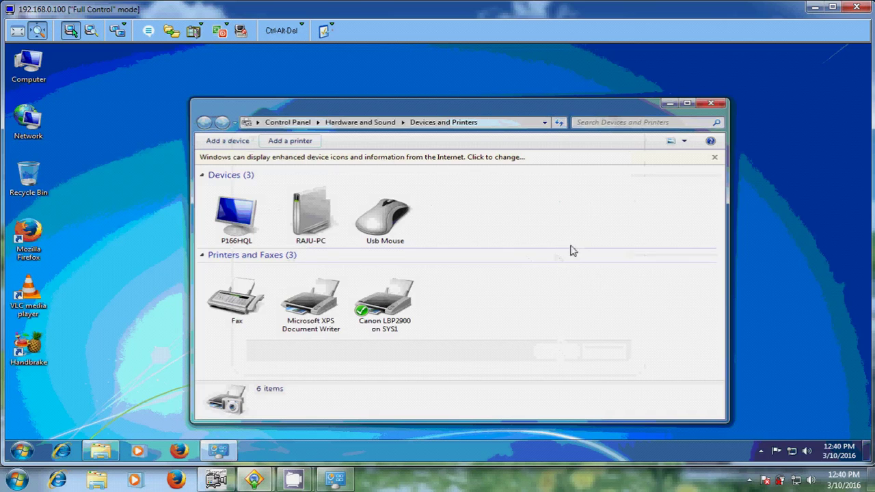
# Check in the remote PC's Devices and Printers whether the Canon LBP2900 on SYS1 is the default printer.
pyautogui.click(398, 316)
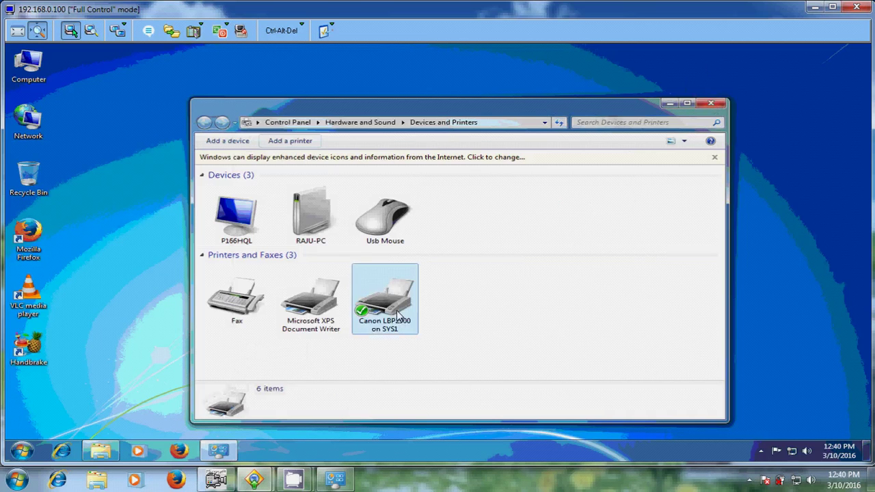
pyautogui.rightClick(399, 315)
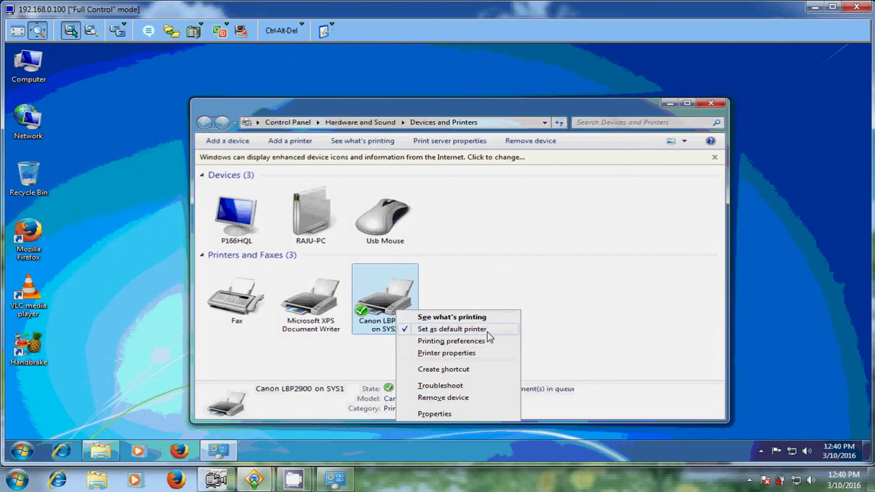
pyautogui.click(716, 104)
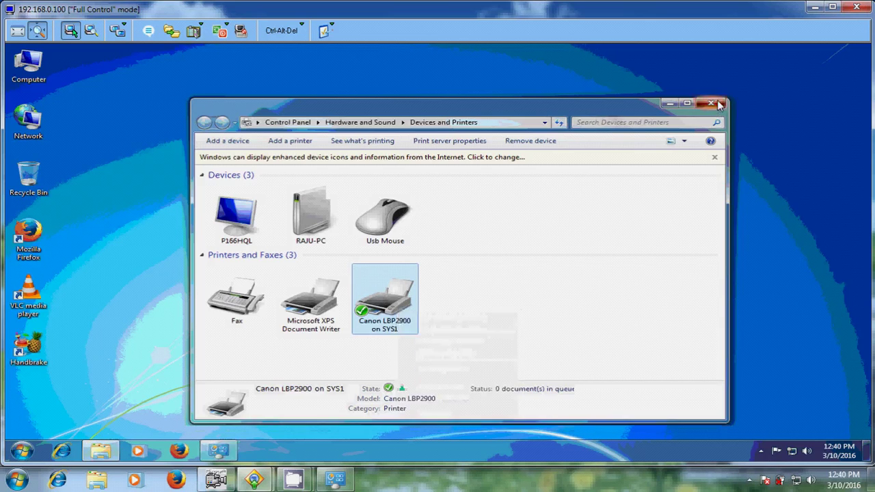
# Close the remote Devices and Printers window and minimize the 192.168.0.100 remote session.
pyautogui.click(715, 104)
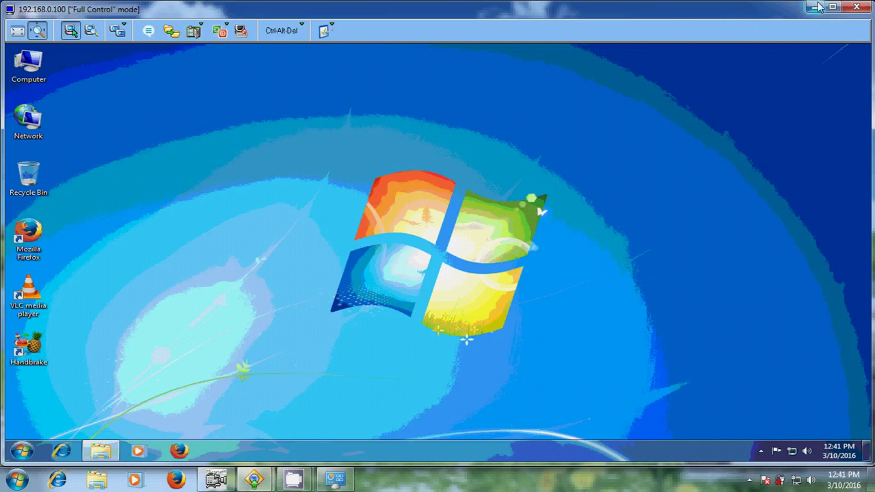
pyautogui.click(814, 8)
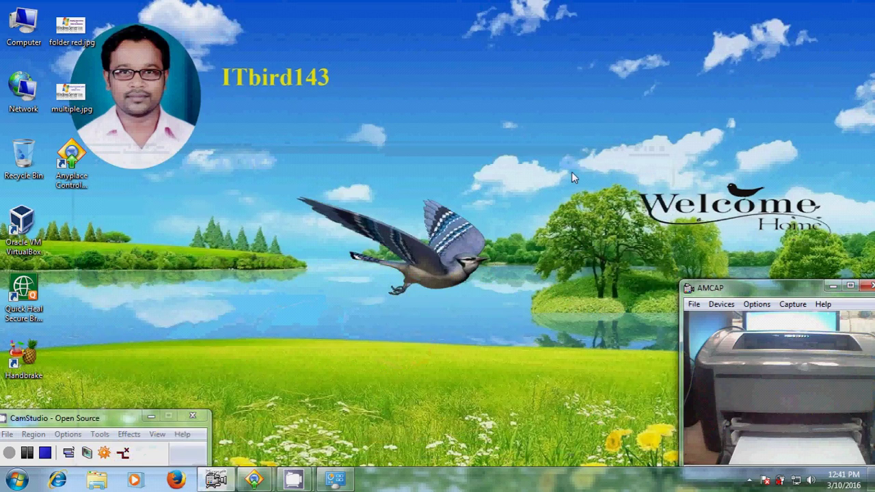